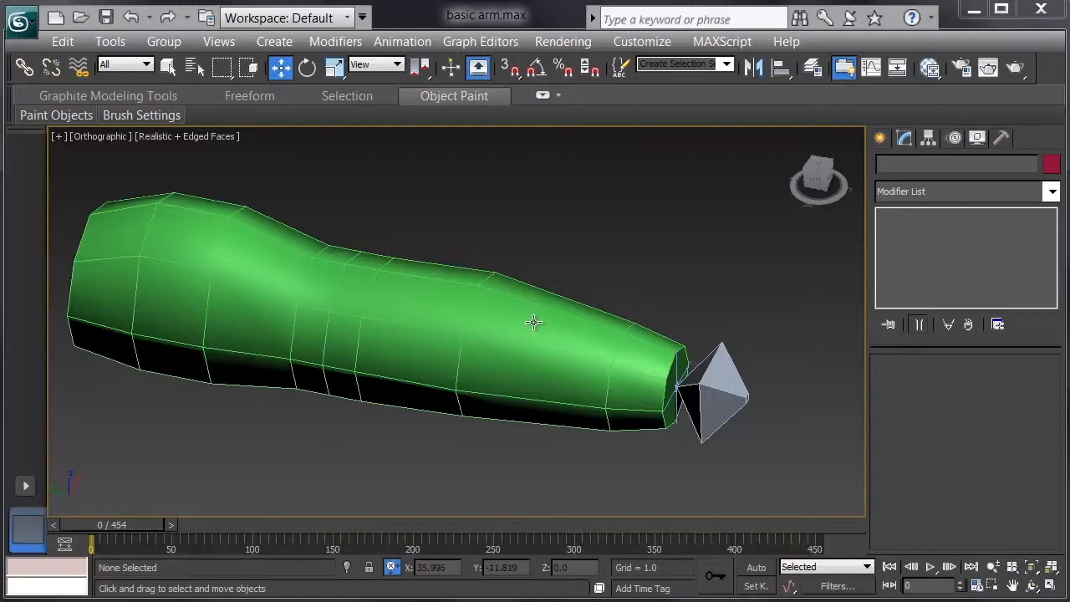
Enter envelope editing on the arm mesh's Skin modifier and select the forearm bone's envelope (Bone002)
{"action": "mouse_move", "coordinate": [136, 522]}
{"action": "left_mouse_down"}
{"action": "mouse_move", "coordinate": [218, 527]}
{"action": "mouse_move", "coordinate": [136, 529]}
{"action": "left_mouse_up"}
{"action": "key", "text": "w"}
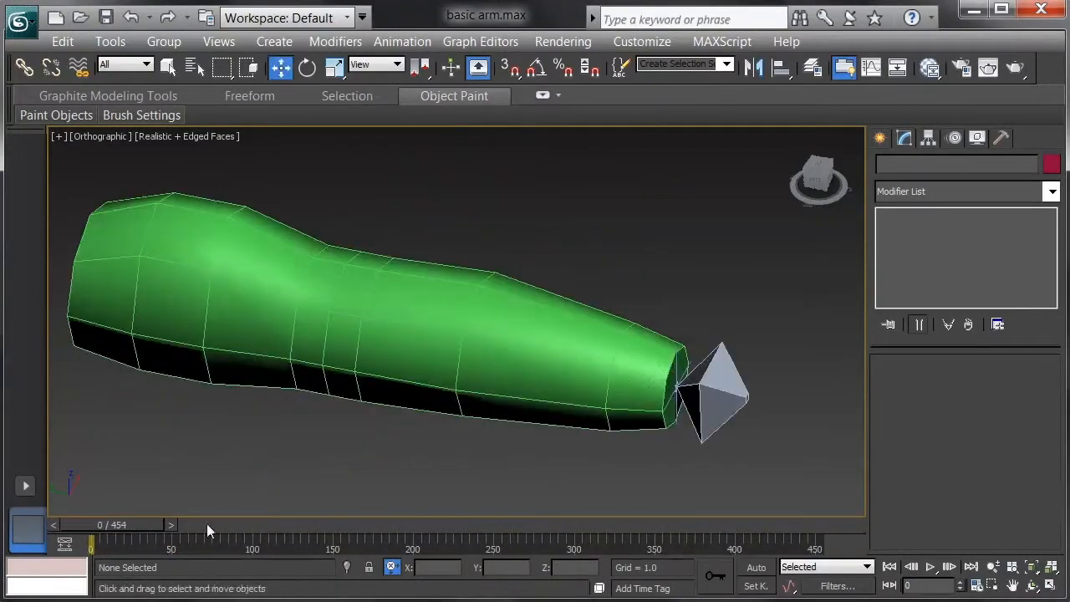
{"action": "left_click", "coordinate": [504, 390]}
{"action": "right_click", "coordinate": [591, 281]}
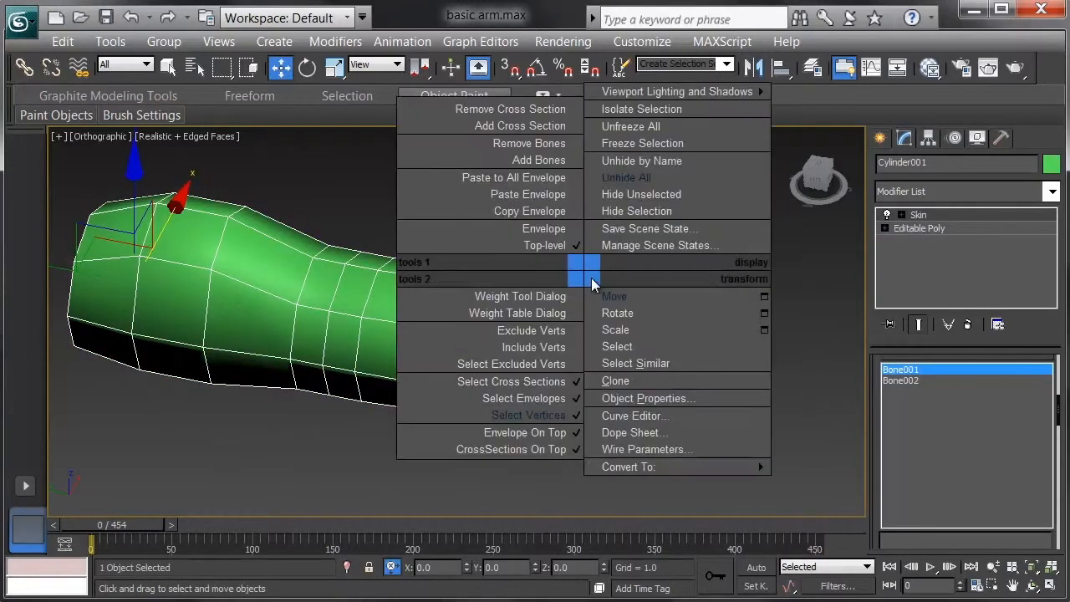
{"action": "left_click", "coordinate": [543, 228]}
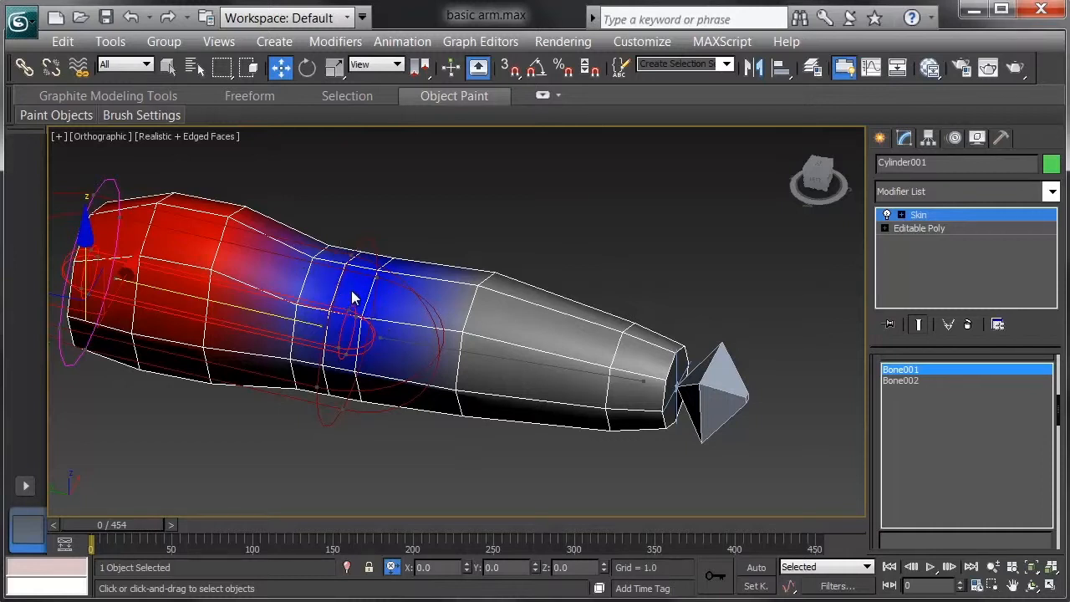
{"action": "left_click", "coordinate": [518, 363]}
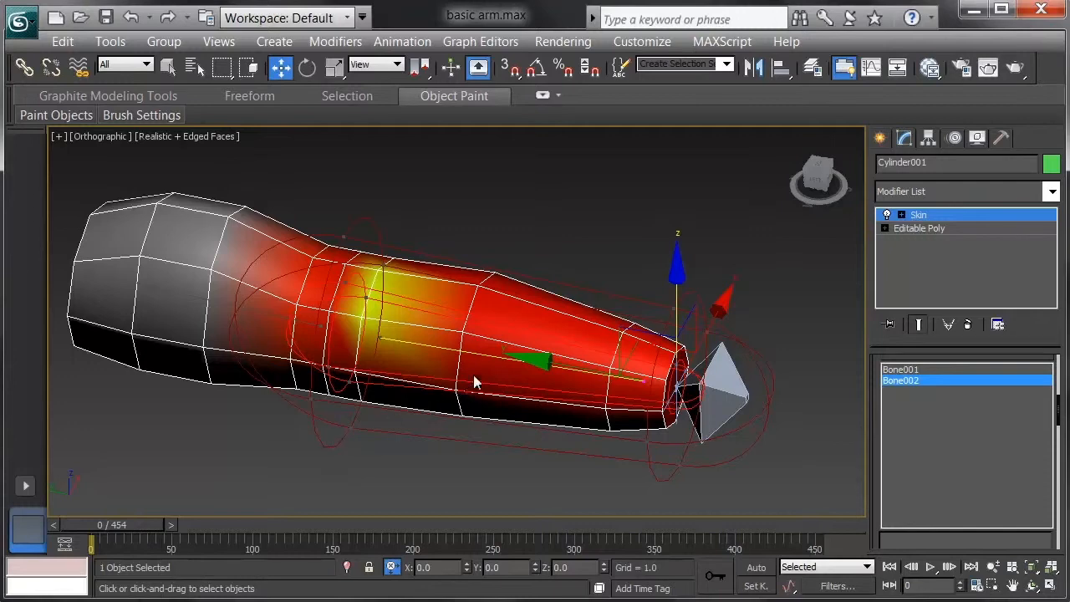
Select the six vertices along the upper side of the elbow and open the Skin Weight Table for them
{"action": "right_click", "coordinate": [558, 271]}
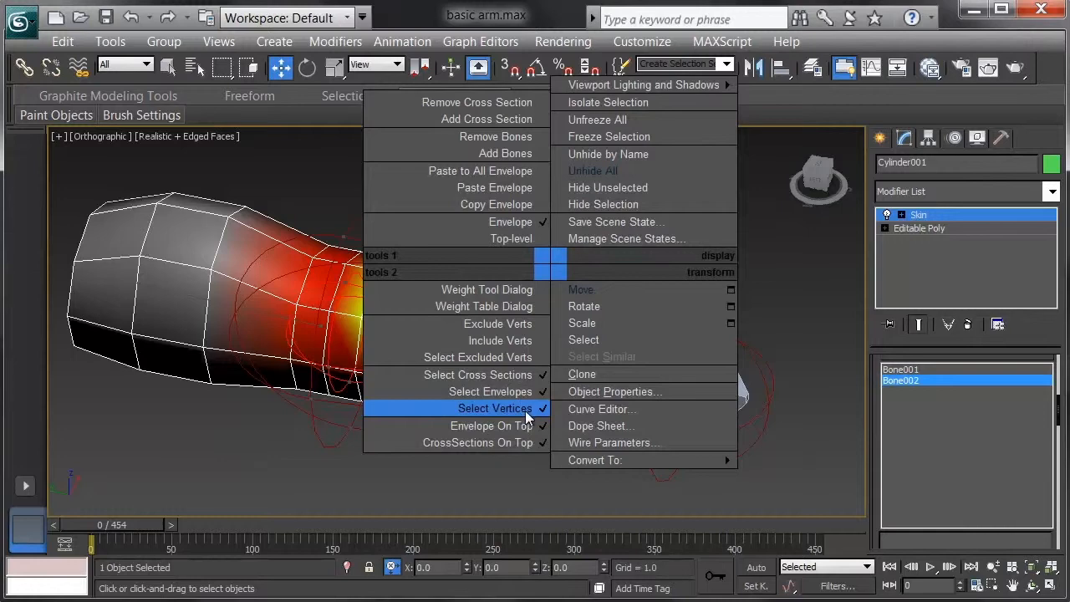
{"action": "left_click", "coordinate": [322, 474]}
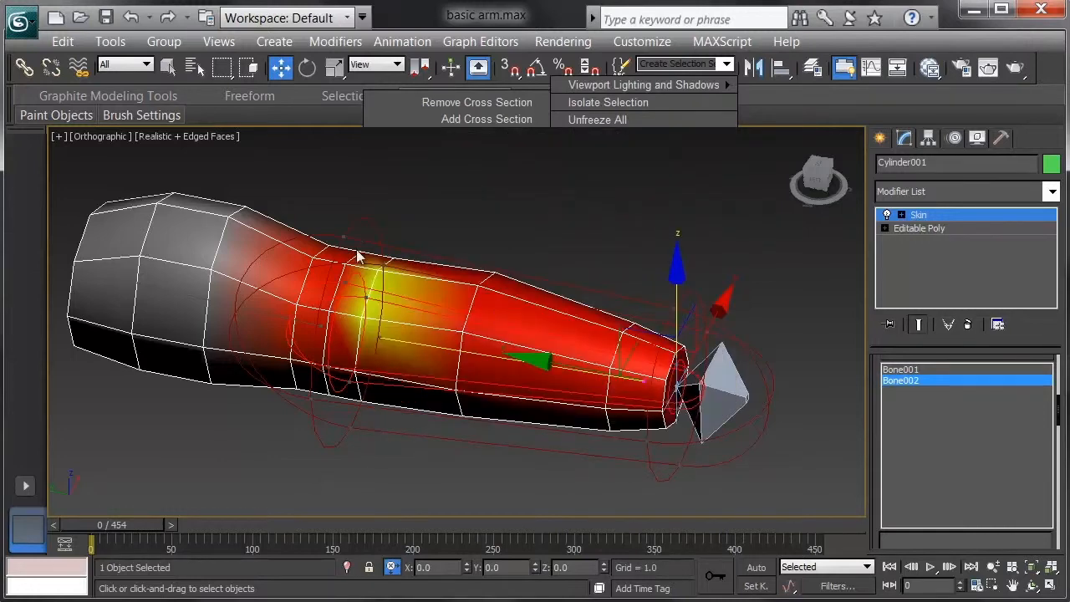
{"action": "middle_click_drag", "start_coordinate": [422, 318], "coordinate": [437, 315], "text": "alt"}
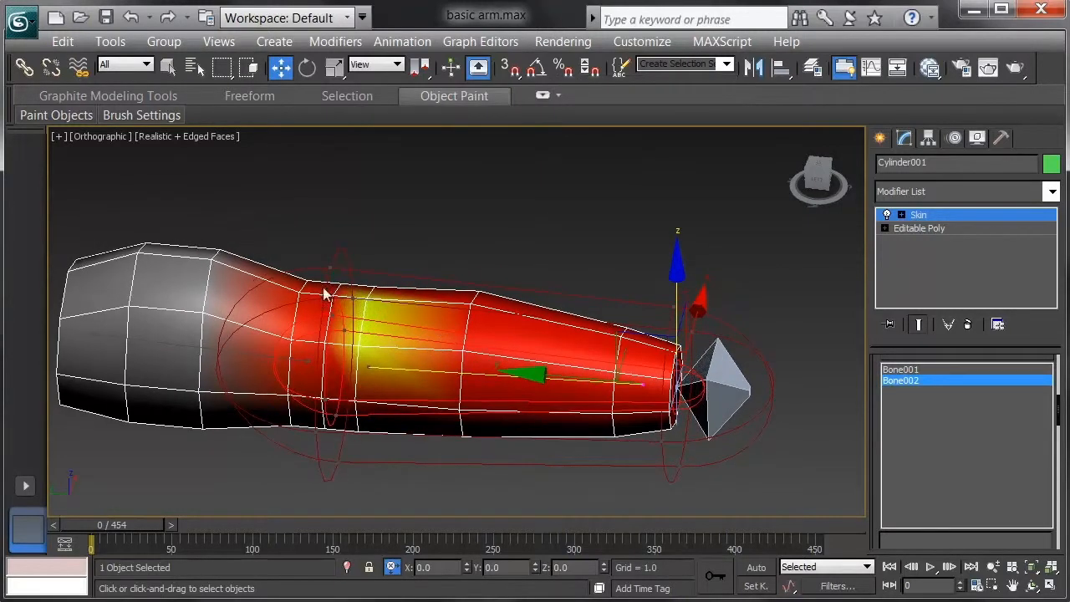
{"action": "left_click_drag", "start_coordinate": [290, 258], "coordinate": [396, 303]}
{"action": "left_click_drag", "start_coordinate": [873, 420], "coordinate": [881, 53]}
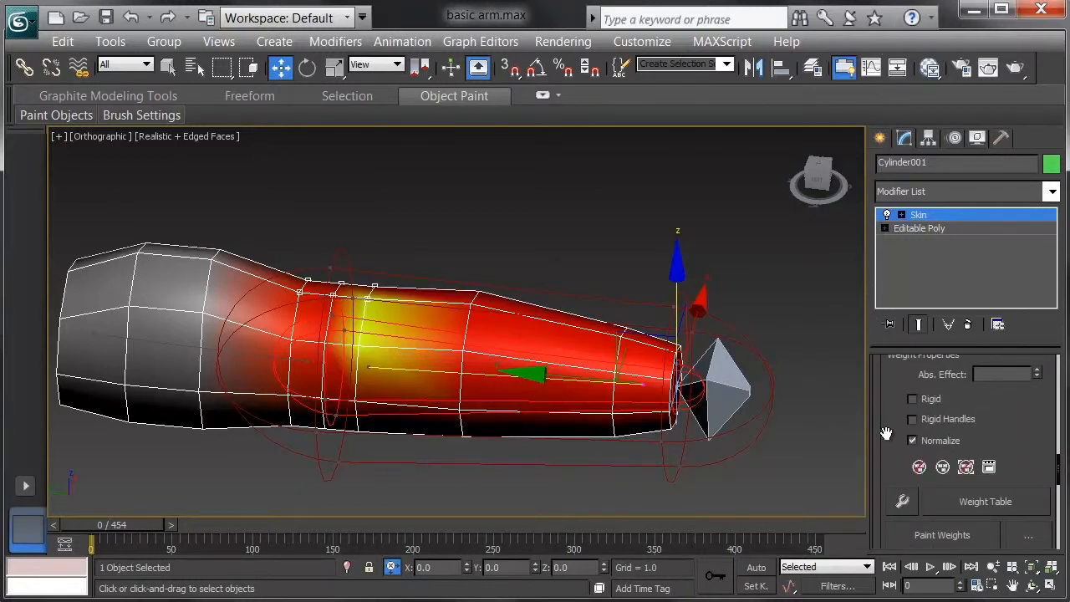
{"action": "left_click", "coordinate": [984, 503]}
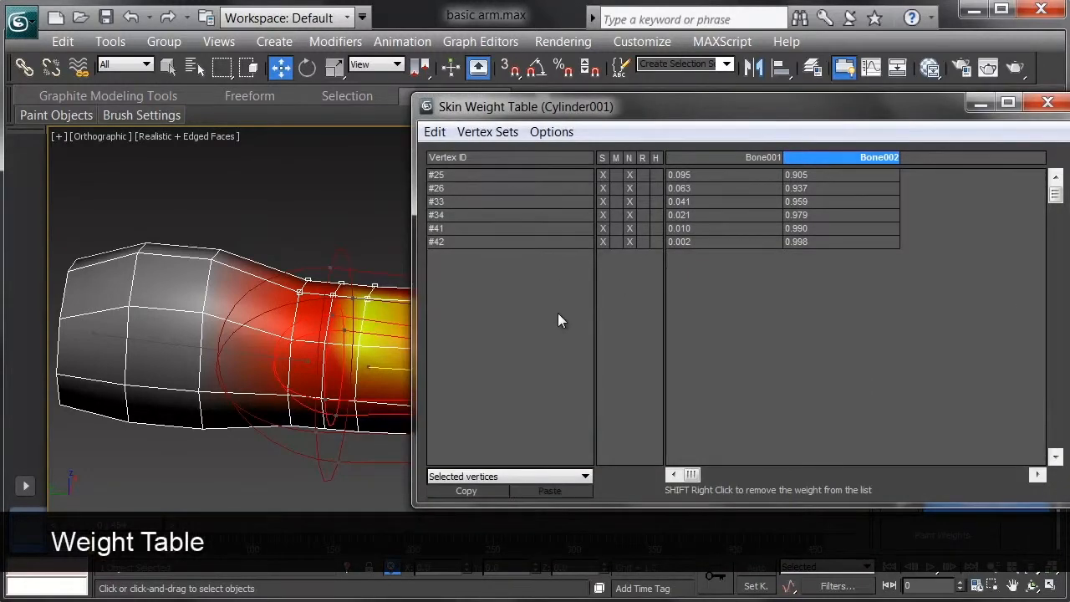
Set the Bone001 weight to 0.2 for all six listed vertices, test the arm's bend, and close the Weight Table
{"action": "left_click", "coordinate": [546, 476]}
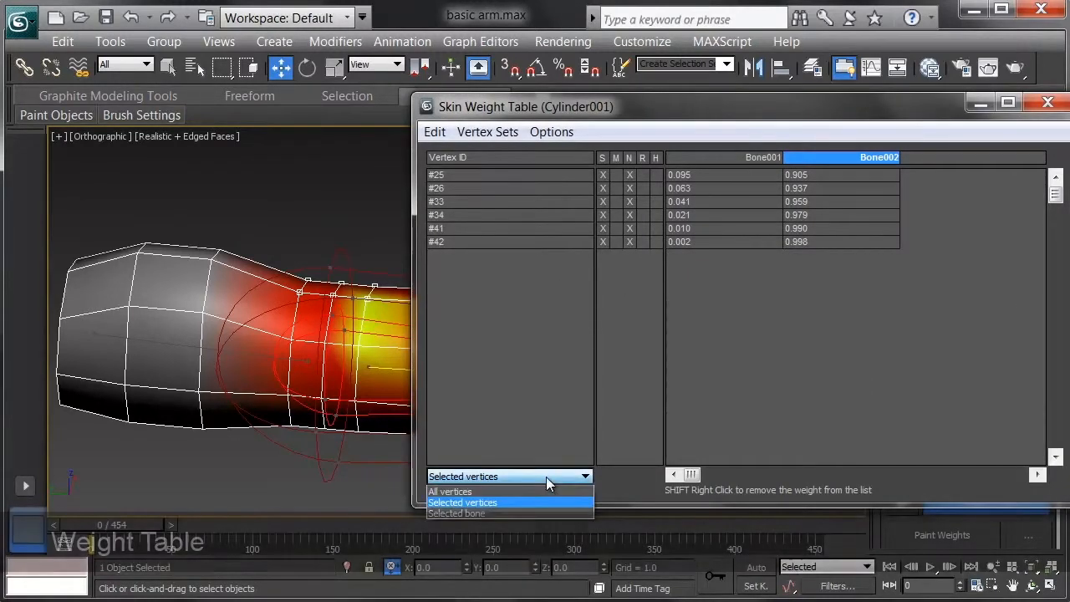
{"action": "left_click", "coordinate": [546, 476]}
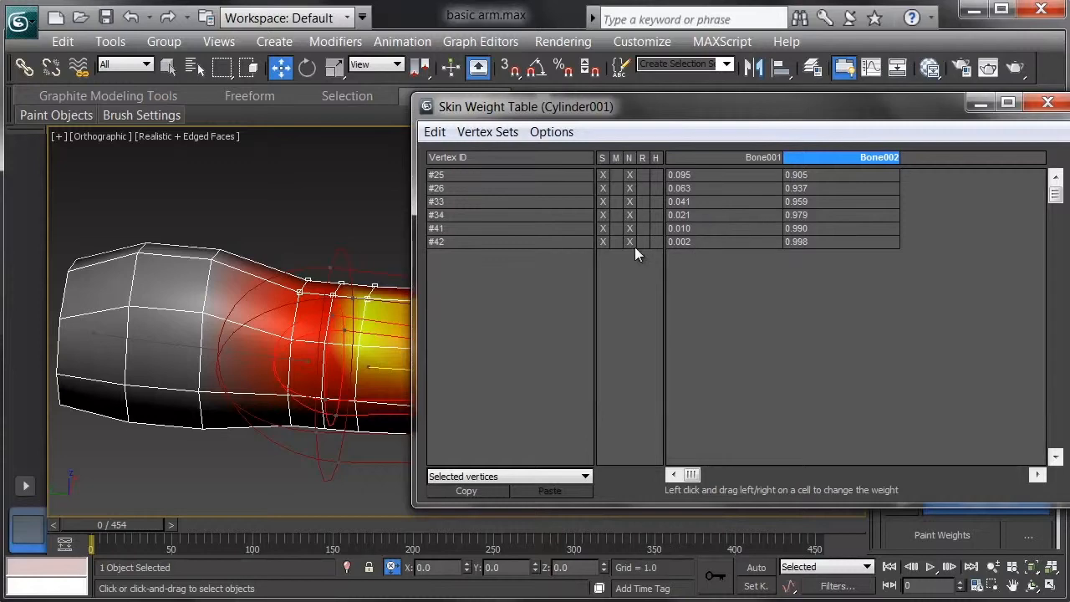
{"action": "left_click_drag", "start_coordinate": [457, 178], "coordinate": [475, 240]}
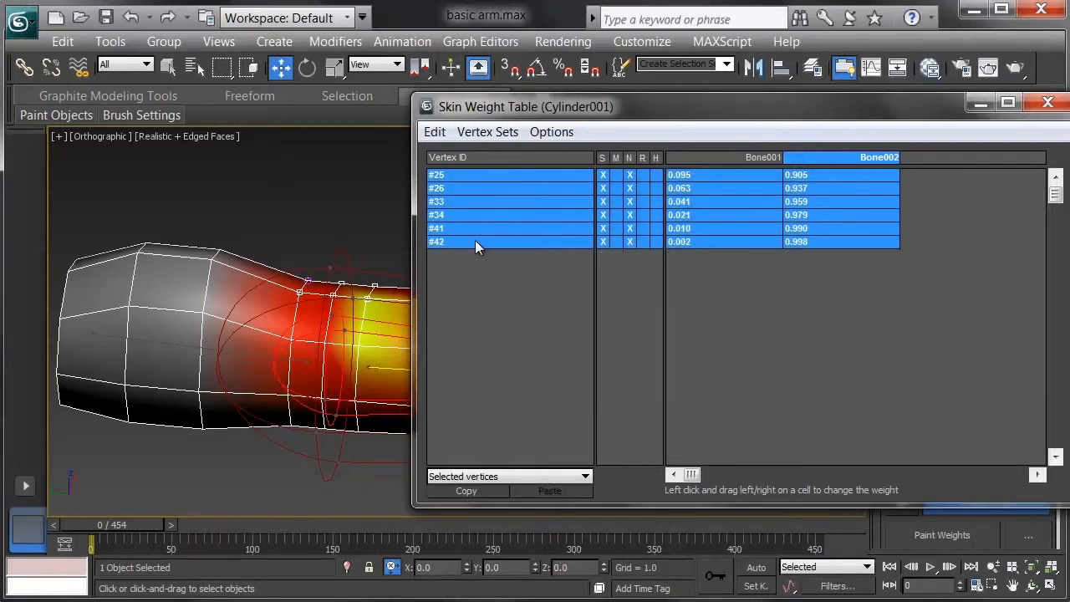
{"action": "left_click", "coordinate": [702, 243]}
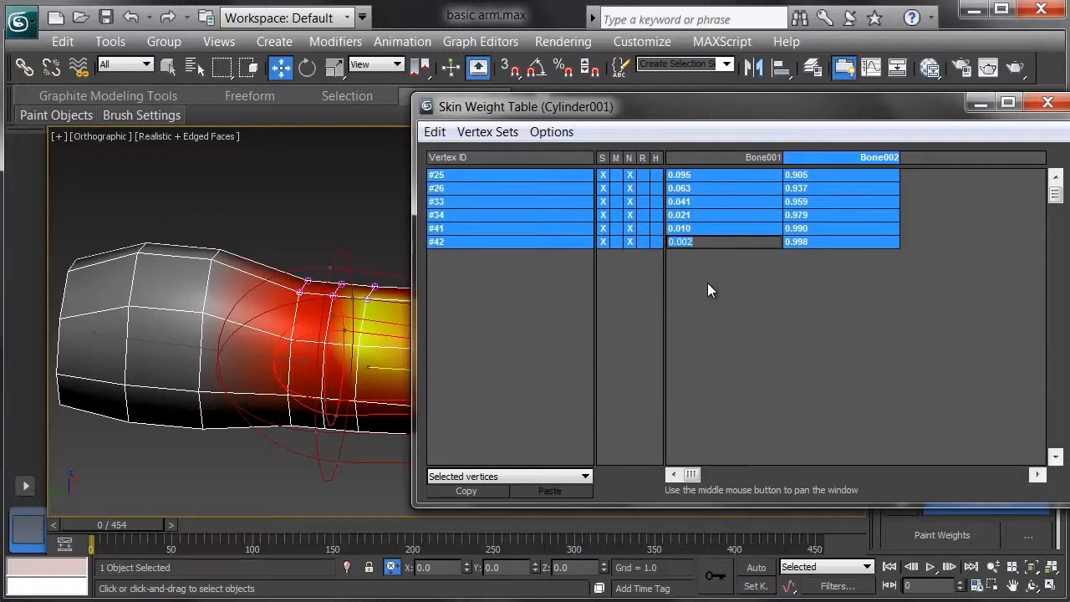
{"action": "type", "text": "0.2"}
{"action": "key", "text": "Return"}
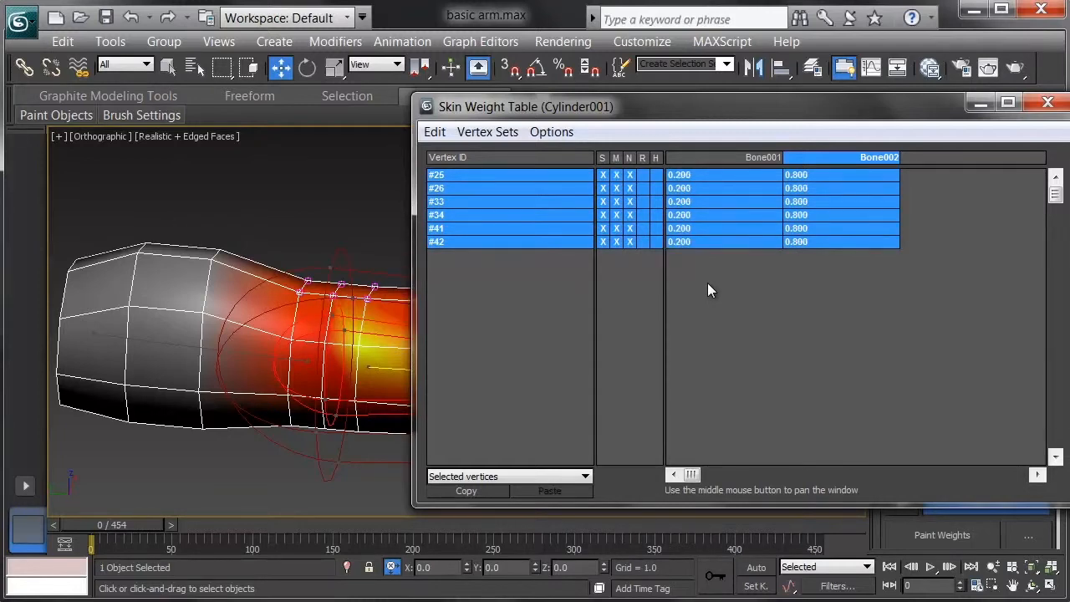
{"action": "mouse_move", "coordinate": [105, 526]}
{"action": "left_mouse_down"}
{"action": "mouse_move", "coordinate": [129, 521]}
{"action": "mouse_move", "coordinate": [97, 516]}
{"action": "left_mouse_up"}
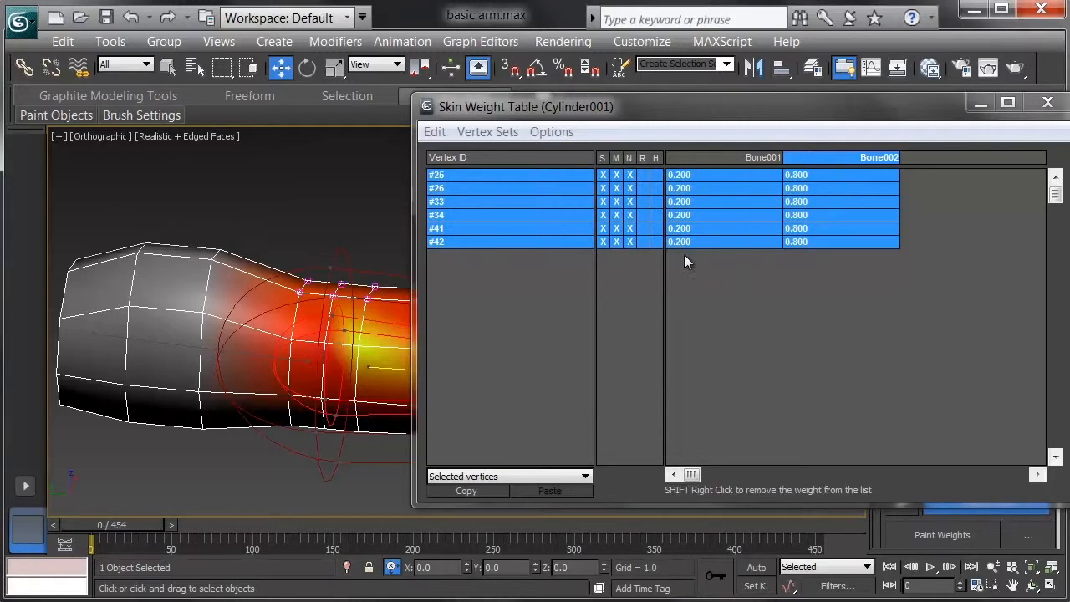
{"action": "left_click", "coordinate": [1048, 102]}
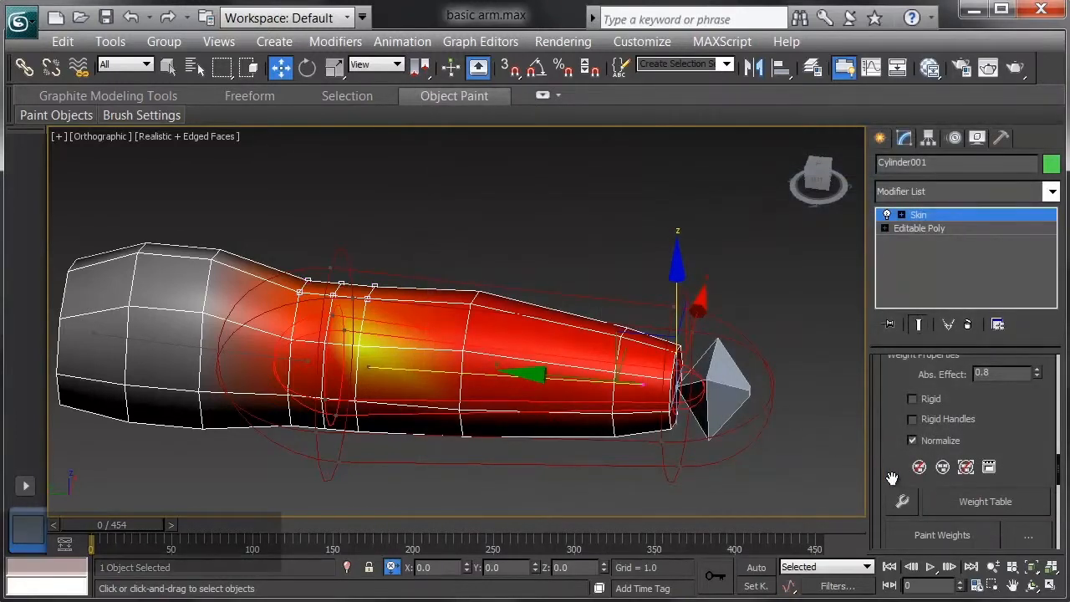
With the Weight Tool, raise the Bone001 weight to 0.4 on the two top elbow vertices nearest the upper arm
{"action": "left_click", "coordinate": [904, 501]}
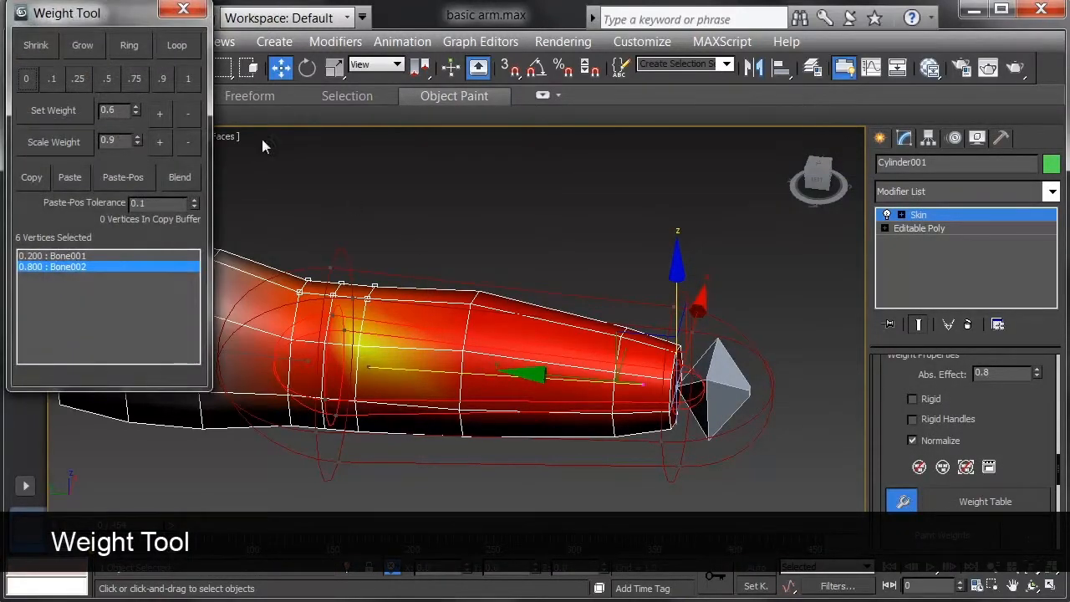
{"action": "left_click_drag", "start_coordinate": [92, 19], "coordinate": [112, 73]}
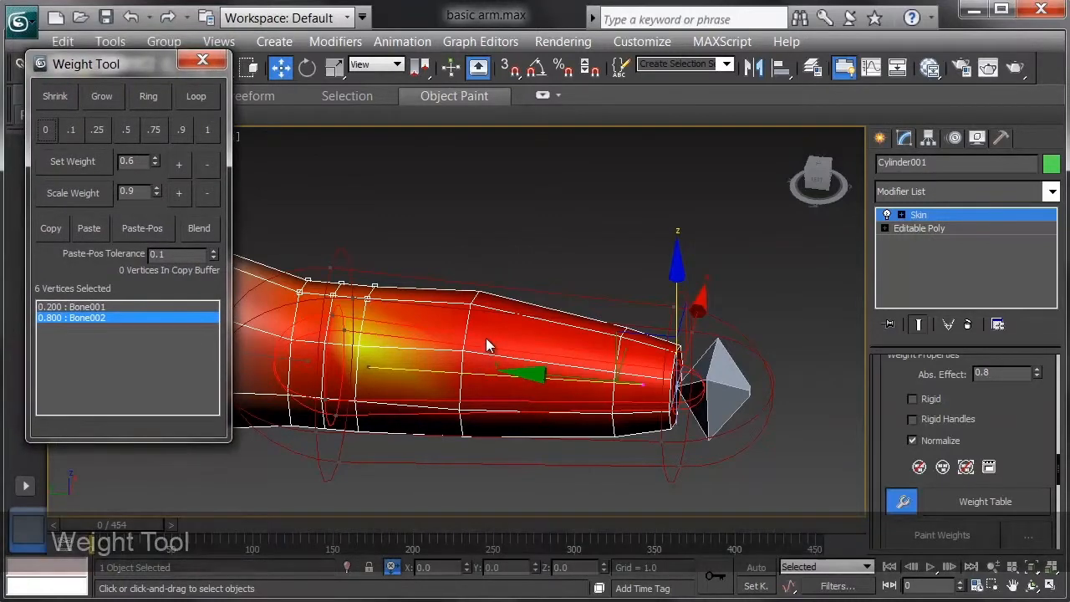
{"action": "scroll", "coordinate": [535, 343], "scroll_direction": "up", "scroll_amount": 3}
{"action": "scroll", "coordinate": [439, 324], "scroll_direction": "up", "scroll_amount": 3}
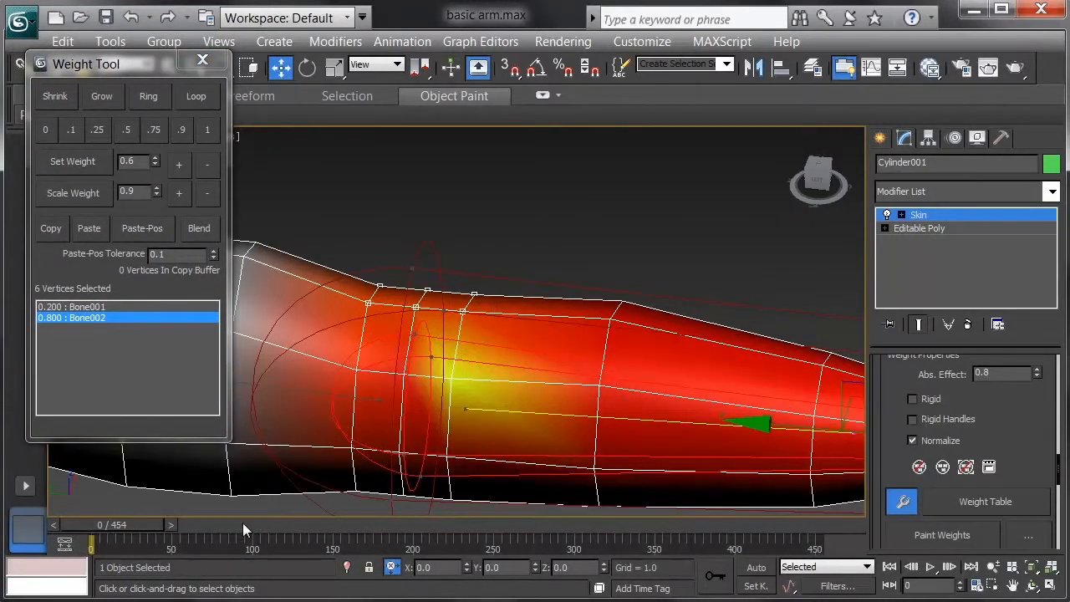
{"action": "left_click_drag", "start_coordinate": [338, 251], "coordinate": [377, 311]}
{"action": "left_click", "coordinate": [134, 307]}
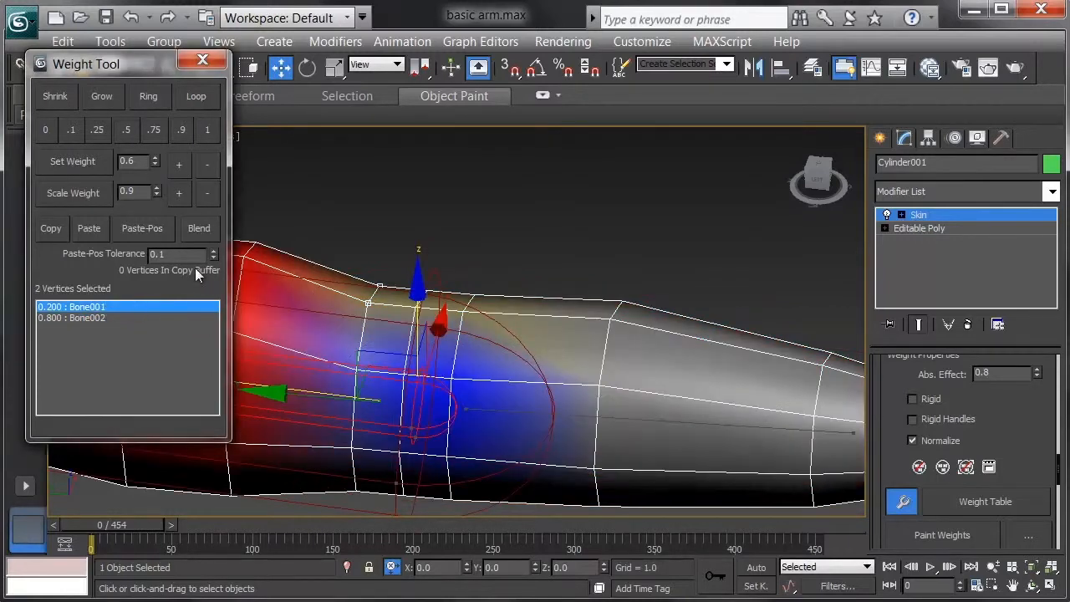
{"action": "left_click", "coordinate": [181, 165]}
{"action": "left_click", "coordinate": [181, 164]}
{"action": "left_click", "coordinate": [180, 165]}
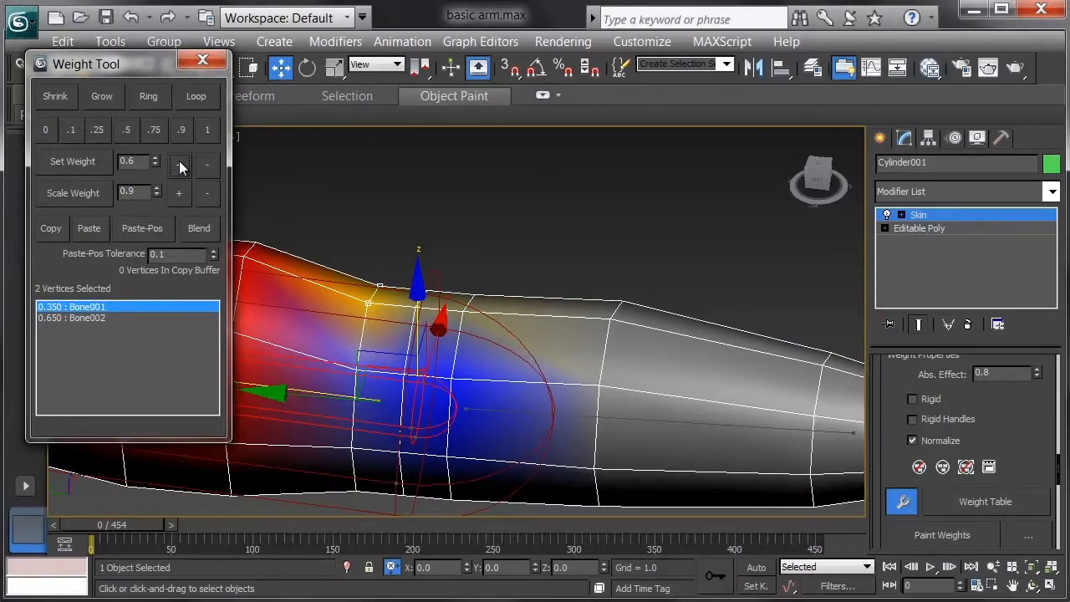
{"action": "left_click", "coordinate": [181, 164]}
{"action": "mouse_move", "coordinate": [130, 524]}
{"action": "left_mouse_down"}
{"action": "mouse_move", "coordinate": [153, 533]}
{"action": "mouse_move", "coordinate": [138, 539]}
{"action": "mouse_move", "coordinate": [124, 533]}
{"action": "mouse_move", "coordinate": [159, 535]}
{"action": "mouse_move", "coordinate": [133, 536]}
{"action": "left_mouse_up"}
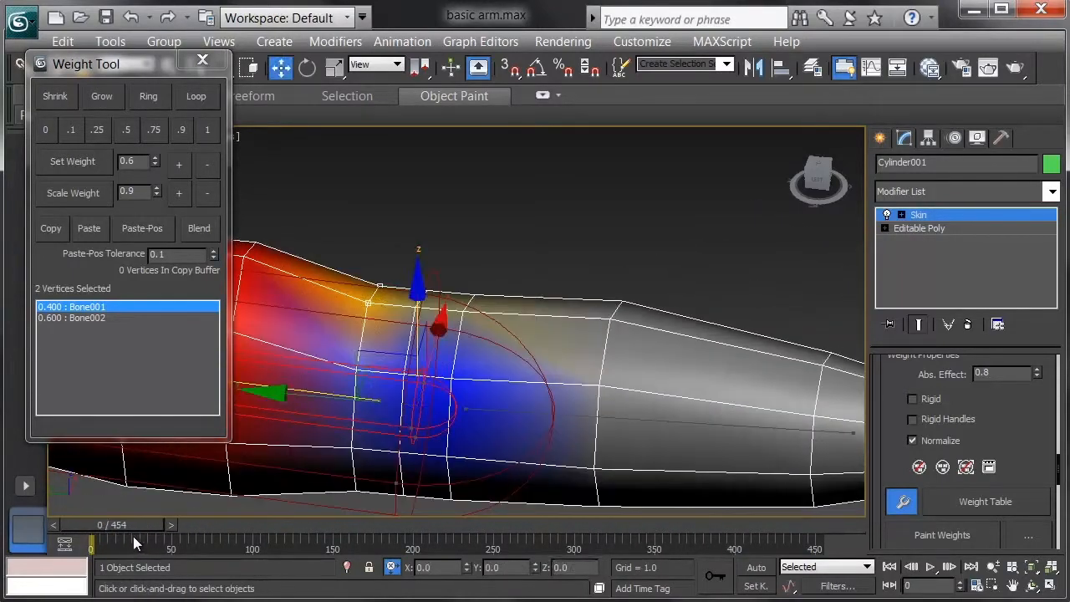
Give the two top vertices on the upper-arm loop just before the elbow a Bone002 weight of 0.1
{"action": "left_click_drag", "start_coordinate": [282, 230], "coordinate": [236, 276]}
{"action": "left_click", "coordinate": [642, 431]}
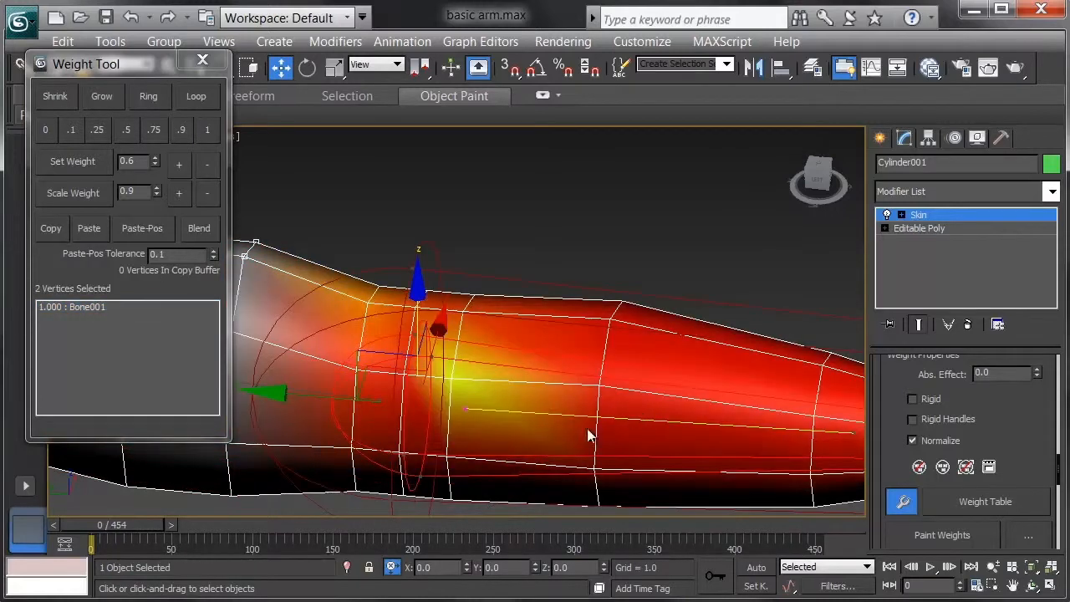
{"action": "left_click", "coordinate": [181, 164]}
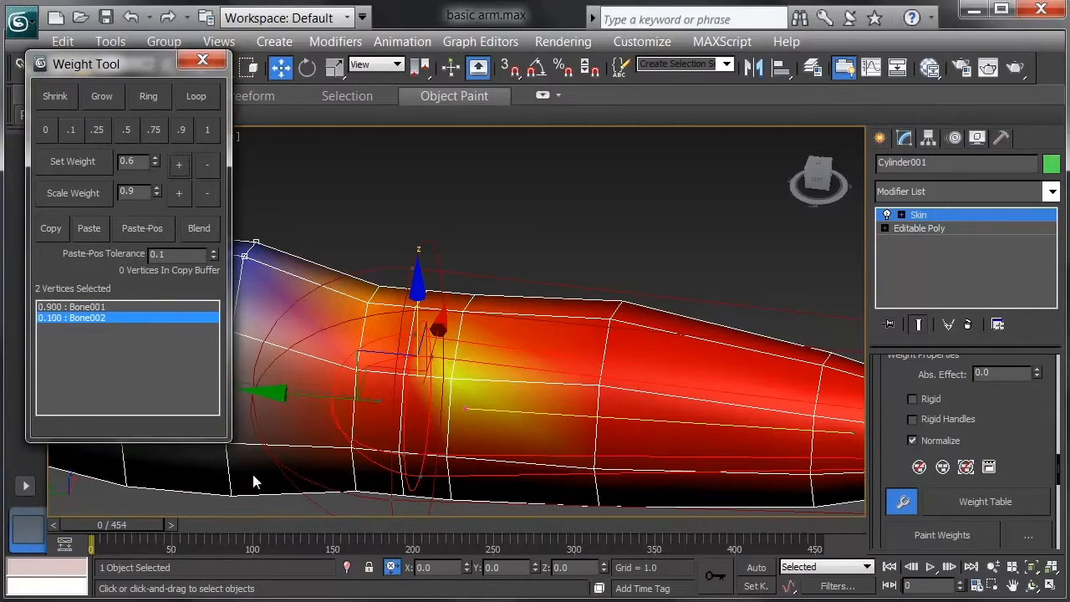
{"action": "mouse_move", "coordinate": [112, 527]}
{"action": "left_mouse_down"}
{"action": "mouse_move", "coordinate": [143, 534]}
{"action": "mouse_move", "coordinate": [112, 540]}
{"action": "left_mouse_up"}
{"action": "key", "text": "w"}
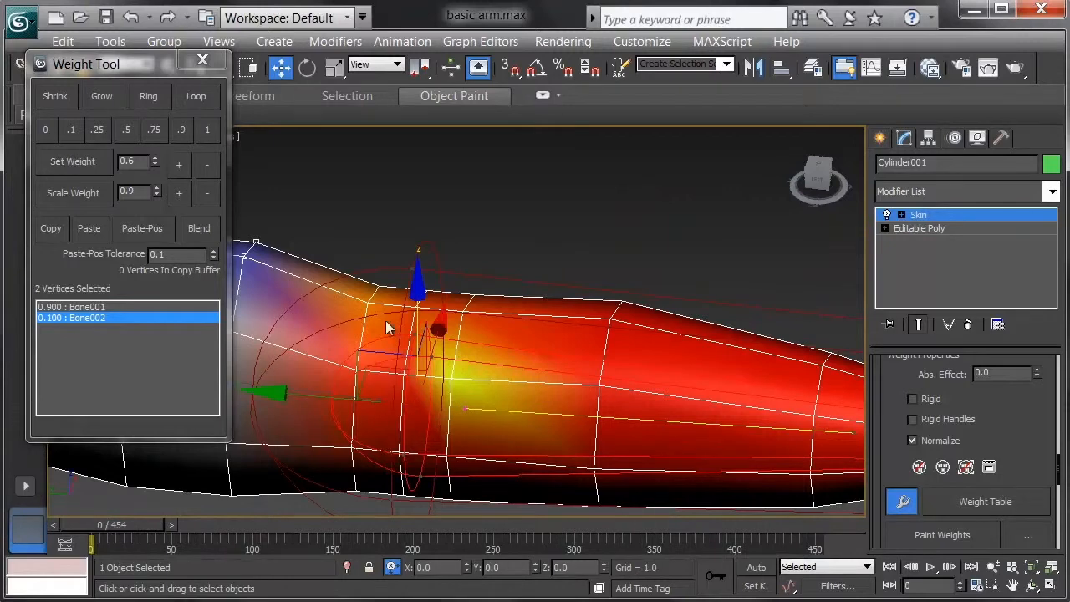
Raise the Bone001 weight to 0.25 on the two top elbow vertices nearest the forearm, and close the Weight Tool
{"action": "left_click_drag", "start_coordinate": [490, 273], "coordinate": [462, 335]}
{"action": "mouse_move", "coordinate": [147, 527]}
{"action": "left_mouse_down"}
{"action": "mouse_move", "coordinate": [179, 525]}
{"action": "mouse_move", "coordinate": [138, 524]}
{"action": "left_mouse_up"}
{"action": "key", "text": "w"}
{"action": "left_click", "coordinate": [87, 307]}
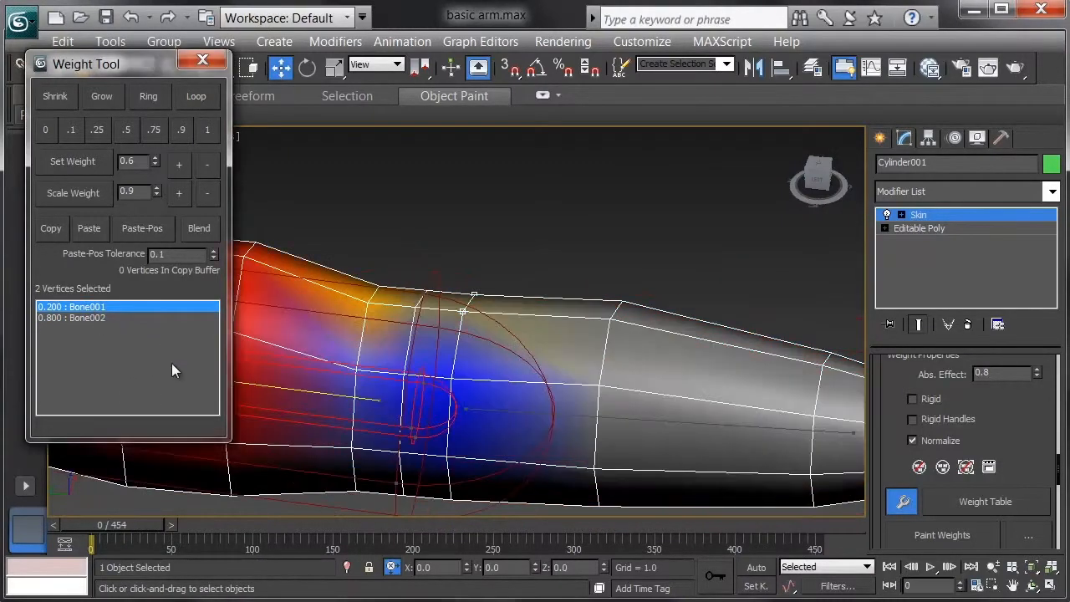
{"action": "left_click", "coordinate": [178, 167]}
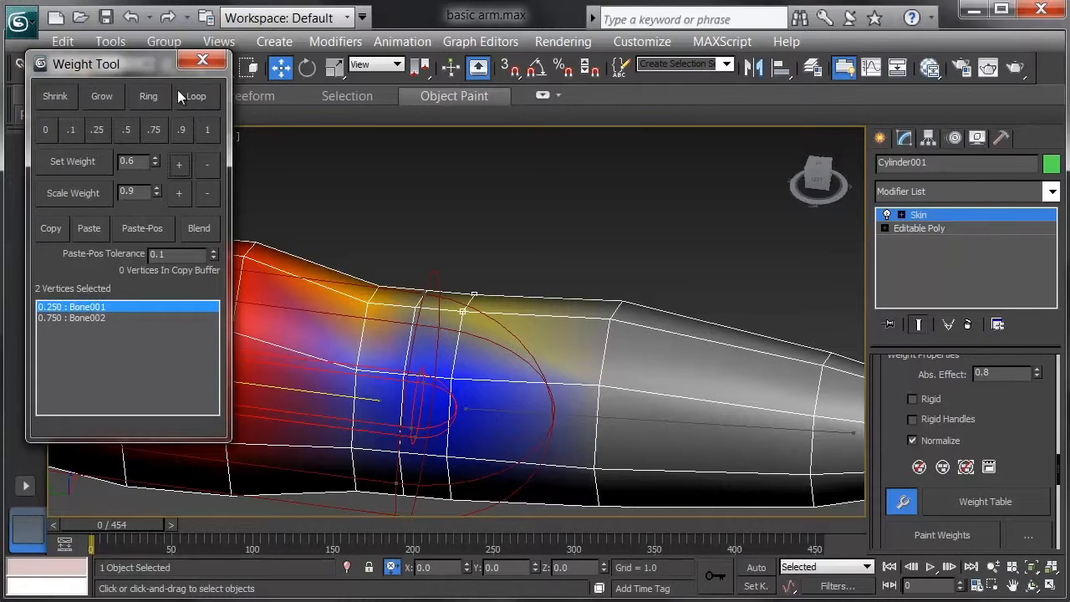
{"action": "left_click", "coordinate": [202, 59]}
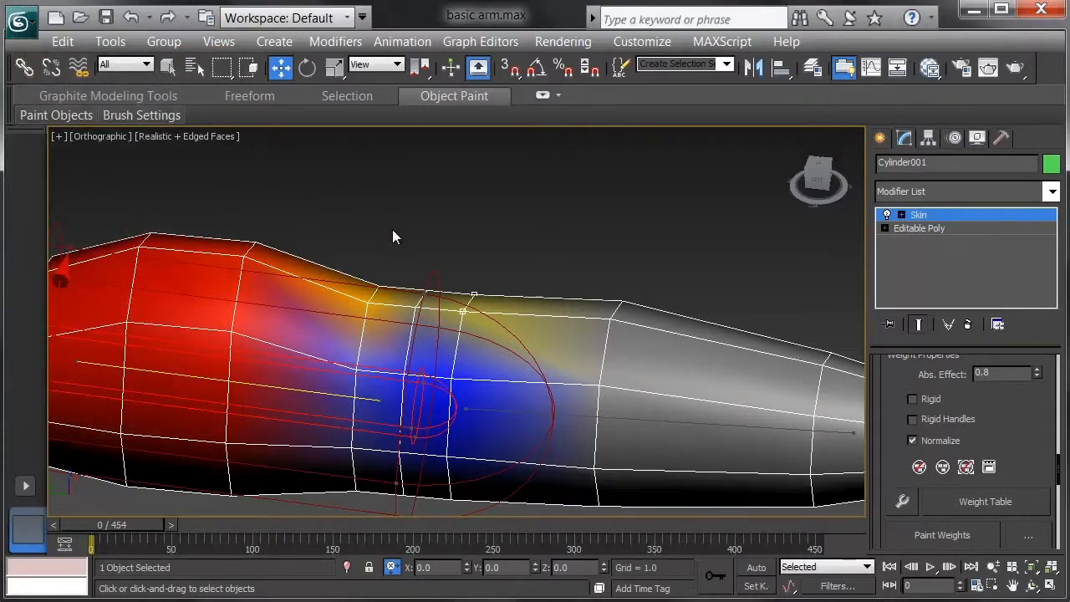
Activate Paint Weights and set the brush's maximum size to 8 in the Painter Options
{"action": "left_click", "coordinate": [942, 535]}
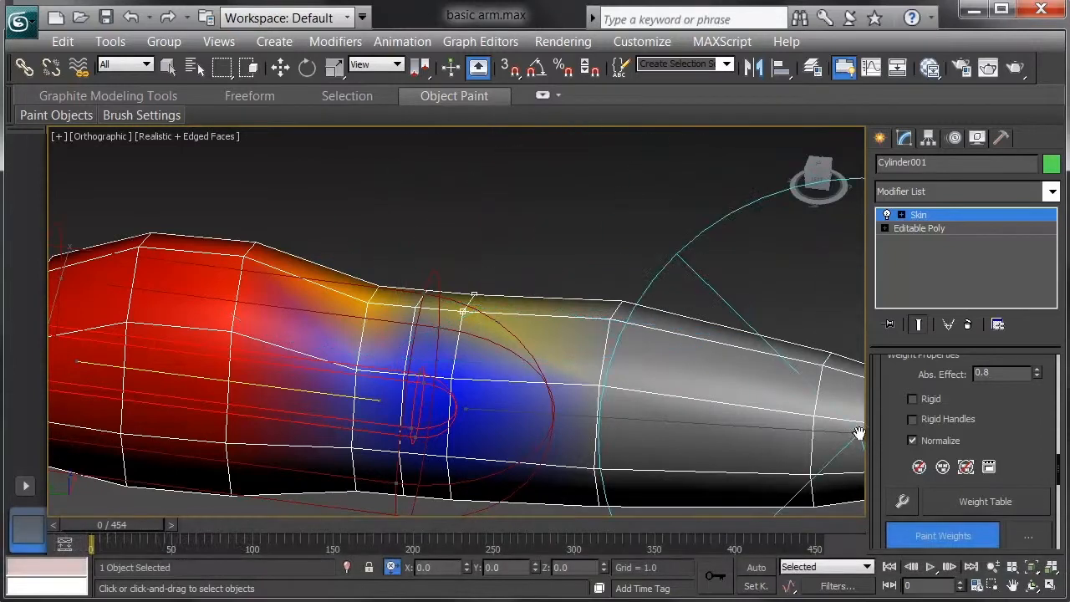
{"action": "left_click", "coordinate": [1024, 534]}
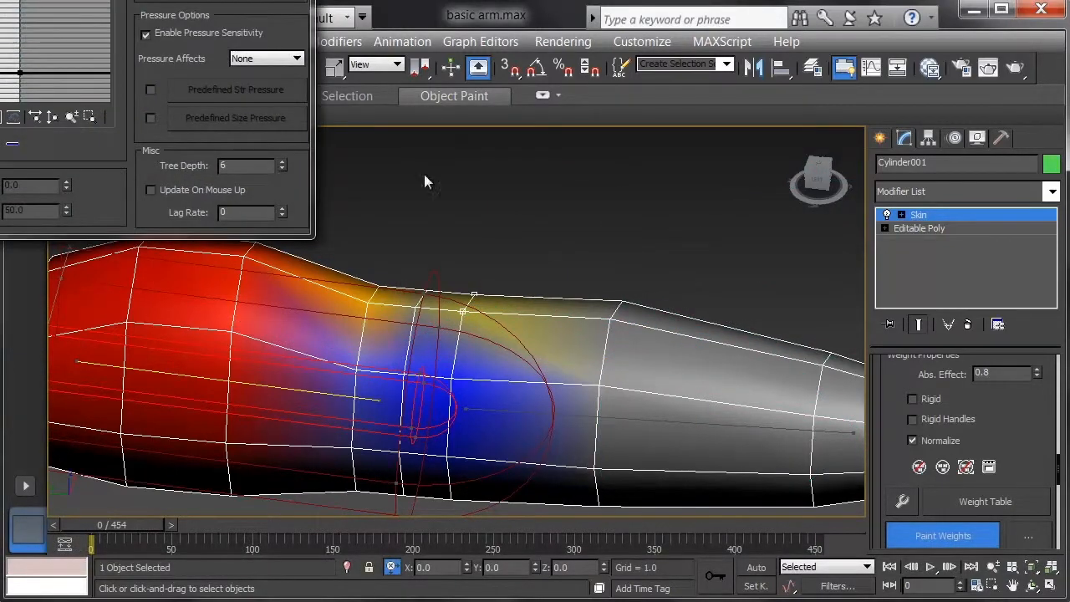
{"action": "left_click_drag", "start_coordinate": [3, 0], "coordinate": [280, 33]}
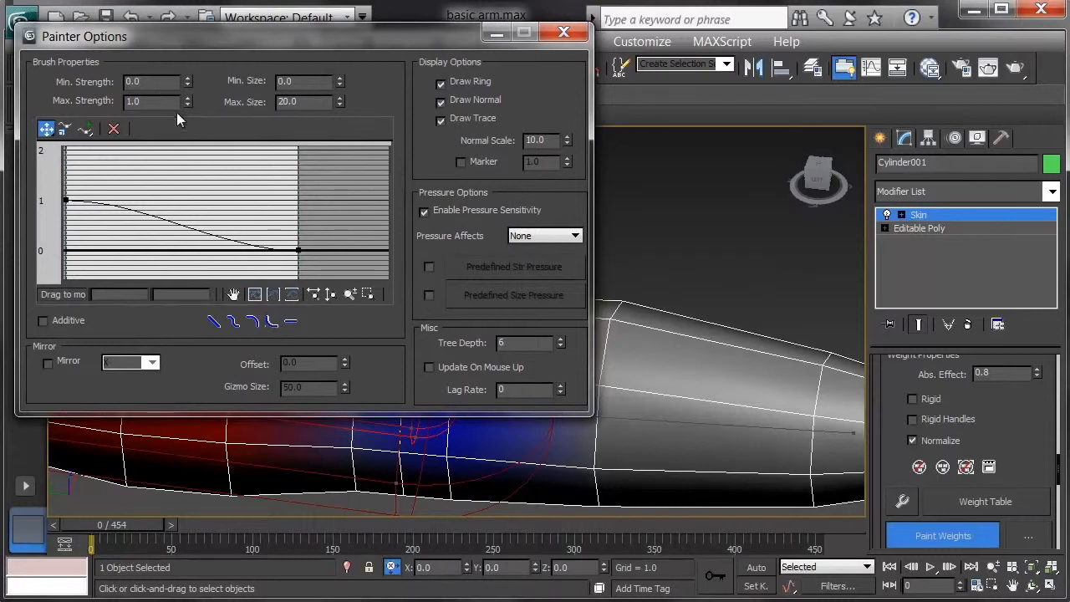
{"action": "left_click_drag", "start_coordinate": [321, 101], "coordinate": [265, 101]}
{"action": "type", "text": "8"}
{"action": "key", "text": "Return"}
{"action": "left_click", "coordinate": [563, 31]}
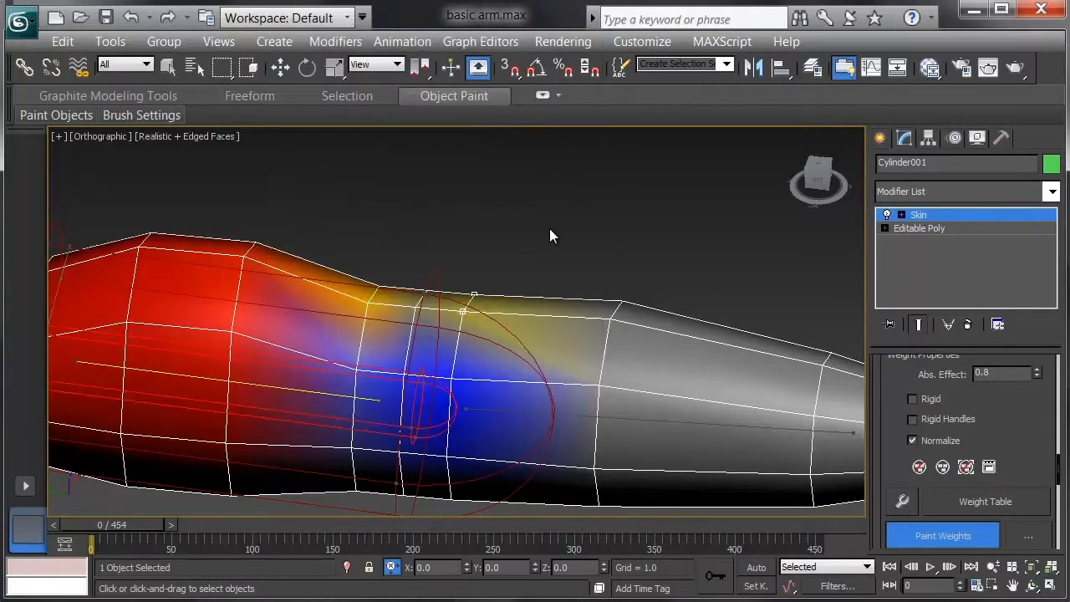
Paint the Bone001 weights over the upper side of the elbow and test the bend on the timeline
{"action": "left_click_drag", "start_coordinate": [468, 310], "coordinate": [466, 301]}
{"action": "mouse_move", "coordinate": [466, 298]}
{"action": "left_mouse_down"}
{"action": "mouse_move", "coordinate": [470, 286]}
{"action": "mouse_move", "coordinate": [465, 323]}
{"action": "left_mouse_up"}
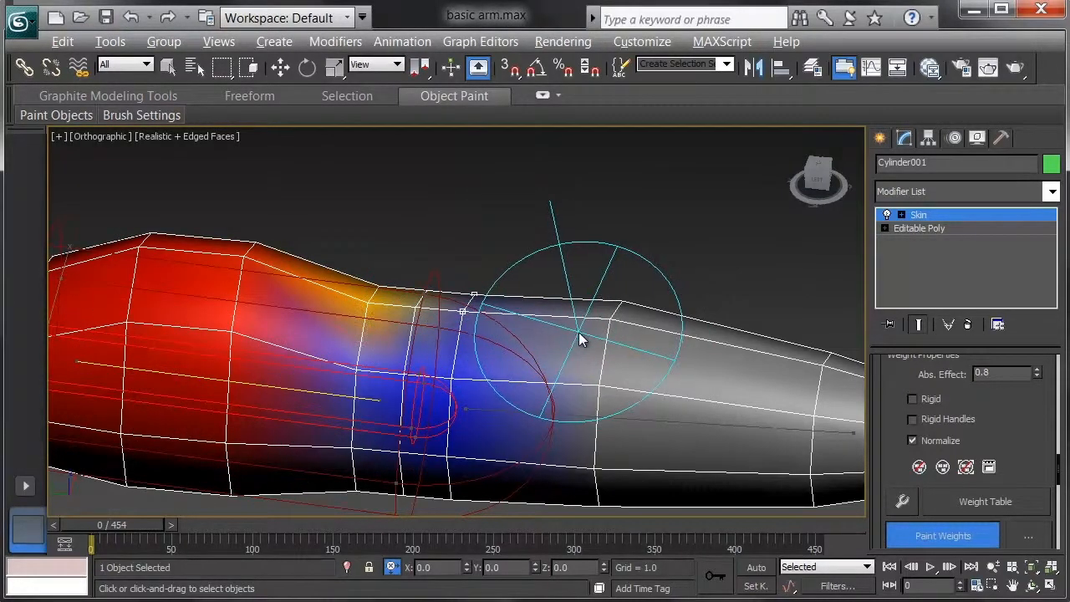
{"action": "middle_click_drag", "start_coordinate": [579, 334], "coordinate": [570, 417], "text": "alt"}
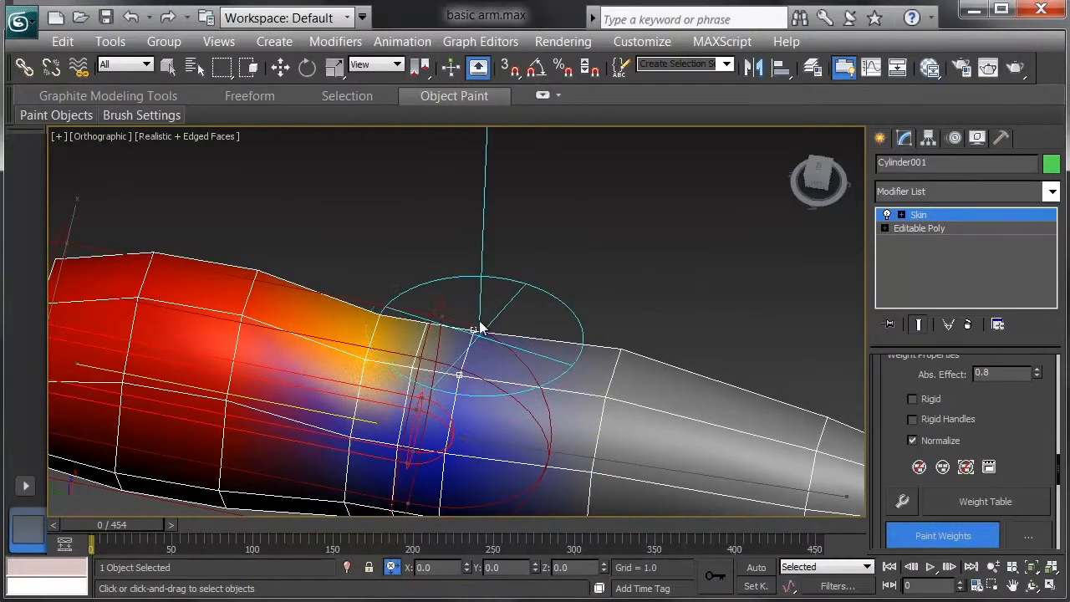
{"action": "mouse_move", "coordinate": [455, 388]}
{"action": "left_mouse_down"}
{"action": "mouse_move", "coordinate": [398, 401]}
{"action": "mouse_move", "coordinate": [417, 351]}
{"action": "mouse_move", "coordinate": [427, 385]}
{"action": "mouse_move", "coordinate": [451, 368]}
{"action": "left_mouse_up"}
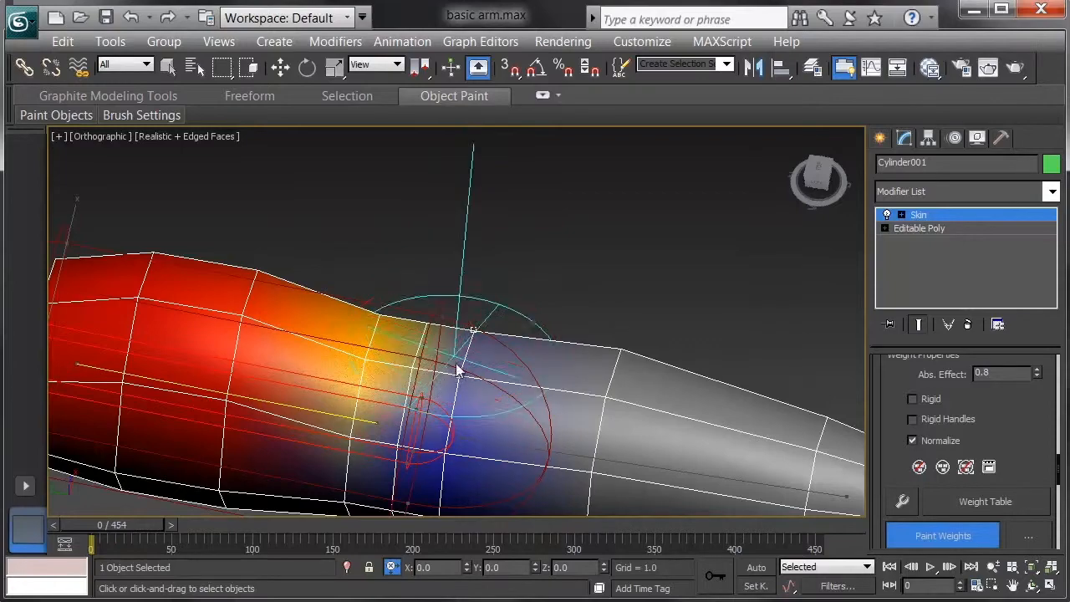
{"action": "mouse_move", "coordinate": [116, 519]}
{"action": "left_mouse_down"}
{"action": "mouse_move", "coordinate": [175, 519]}
{"action": "mouse_move", "coordinate": [110, 509]}
{"action": "left_mouse_up"}
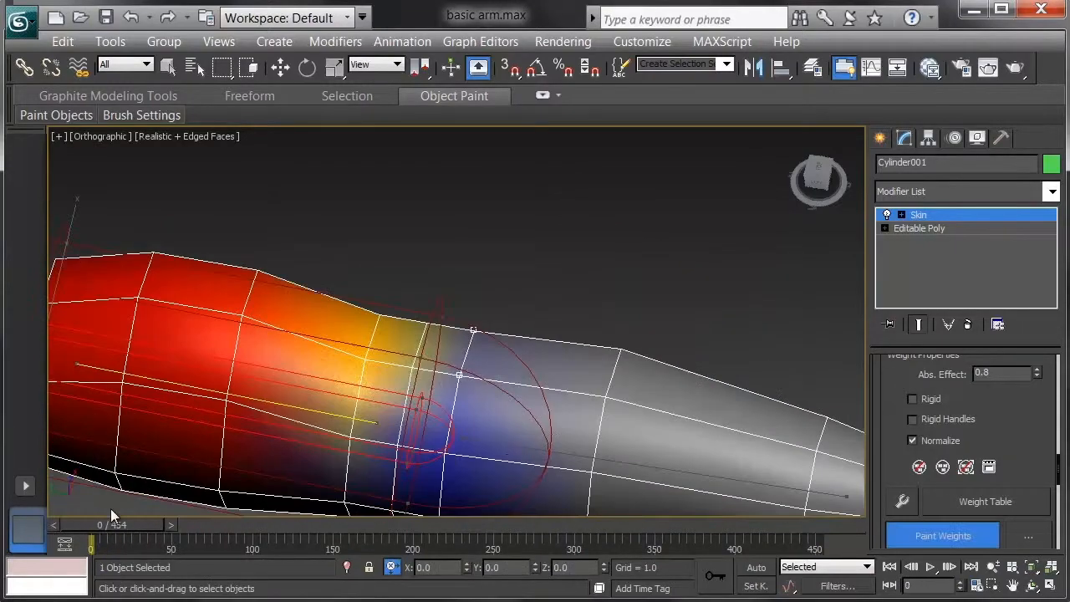
{"action": "mouse_move", "coordinate": [479, 421]}
{"action": "middle_mouse_down"}
{"action": "mouse_move", "coordinate": [495, 344]}
{"action": "mouse_move", "coordinate": [540, 361]}
{"action": "mouse_move", "coordinate": [541, 345]}
{"action": "middle_mouse_up"}
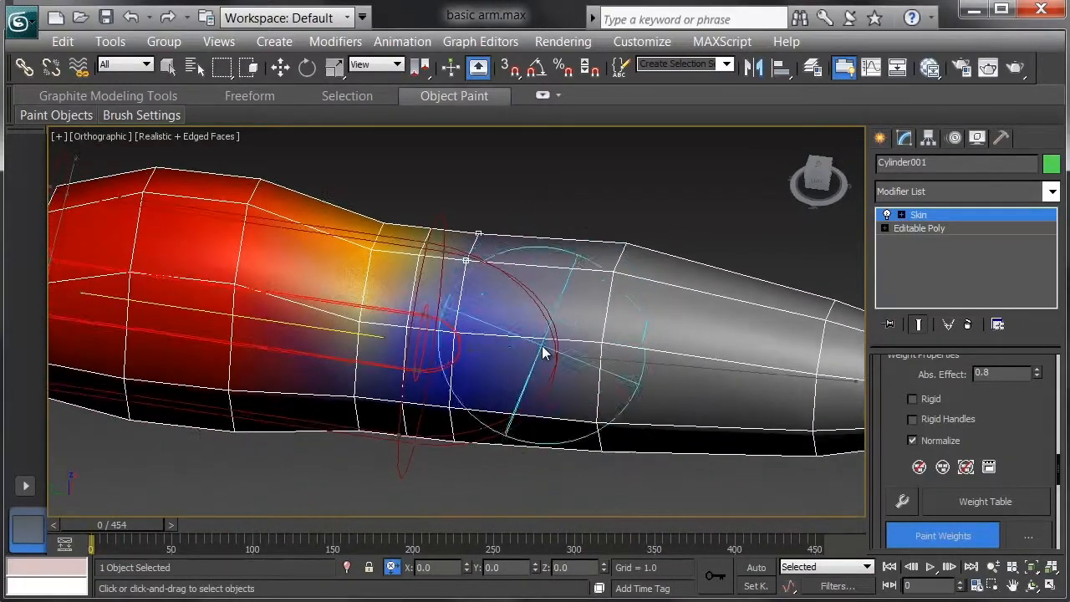